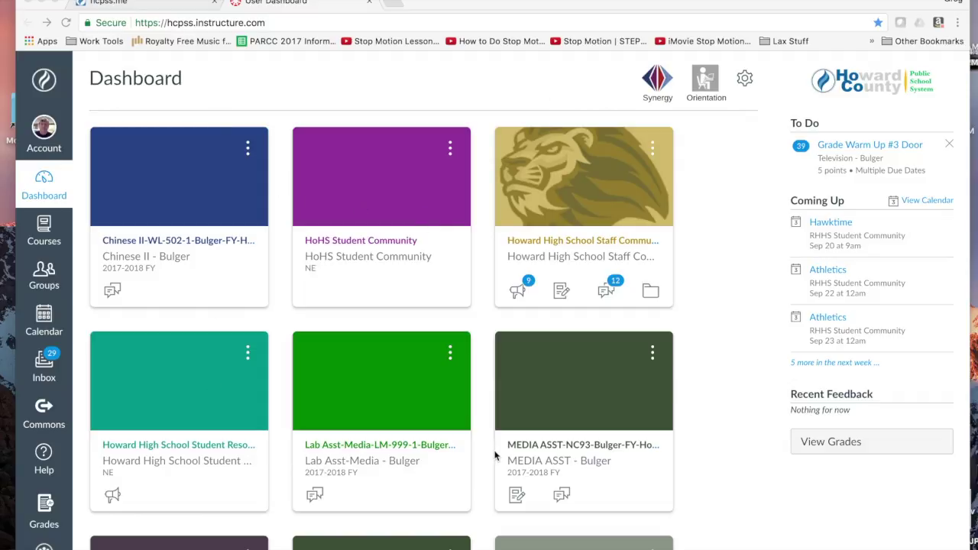
# In All Courses, unstar Instructional Technology & Library Media Community, star PreK-12 Library Media Curriculum, then return to Dashboard
pyautogui.click(58, 231)
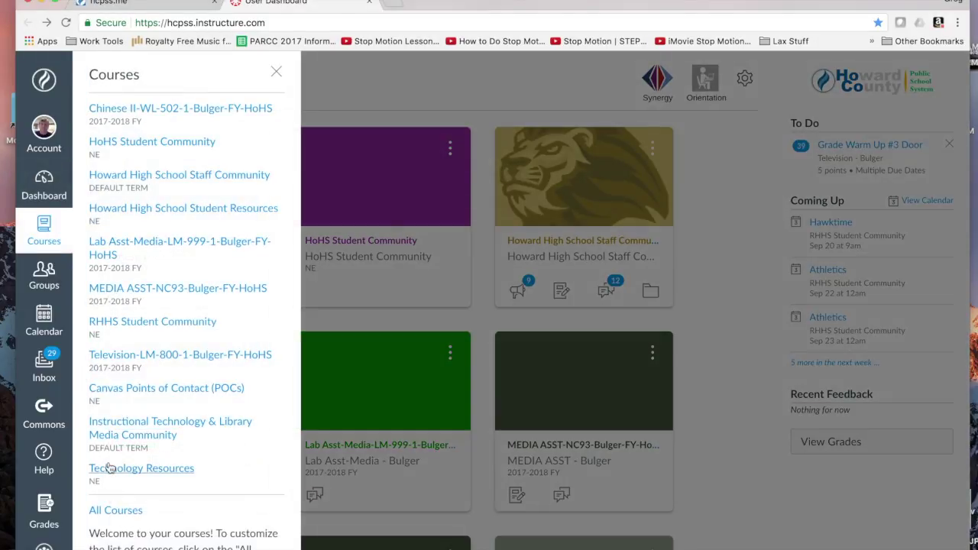
pyautogui.click(112, 510)
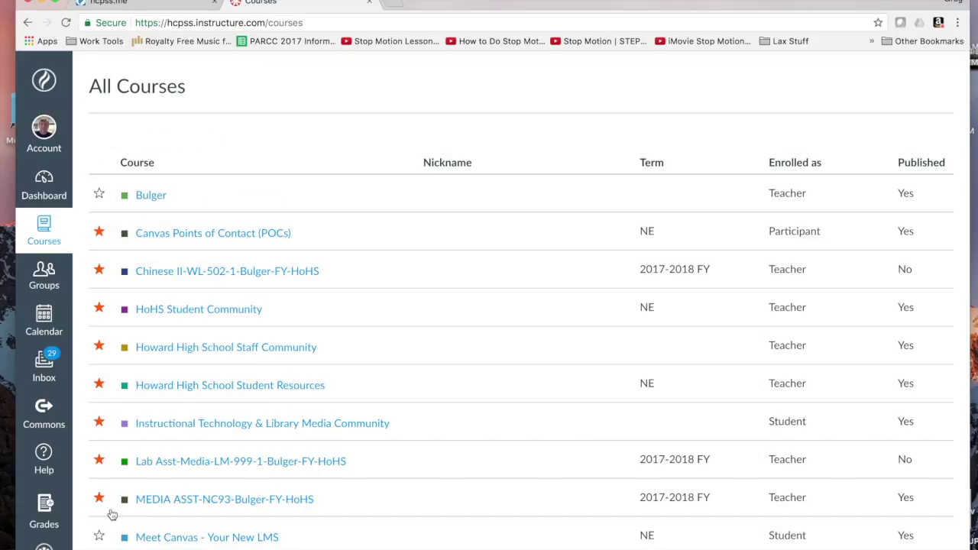
pyautogui.scroll(-2, 421, 456)
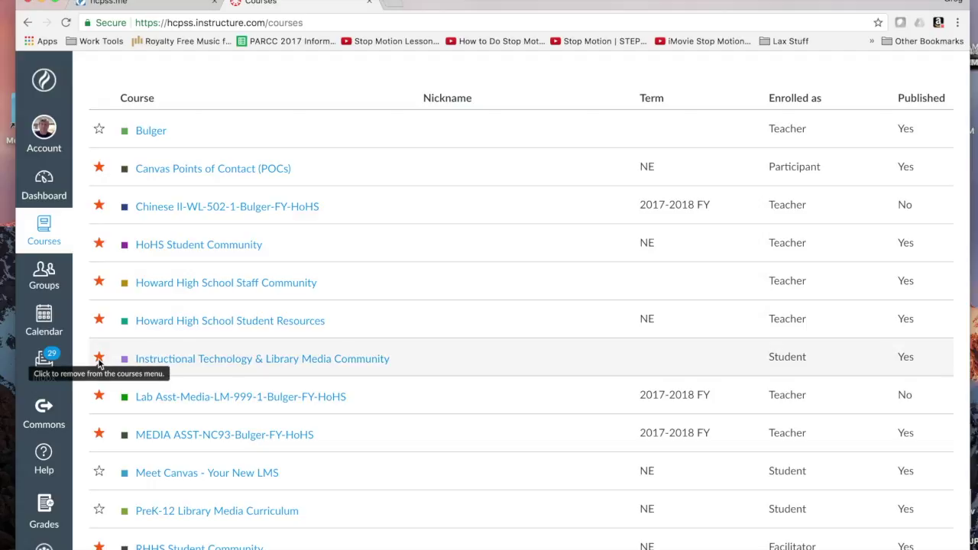
pyautogui.click(98, 357)
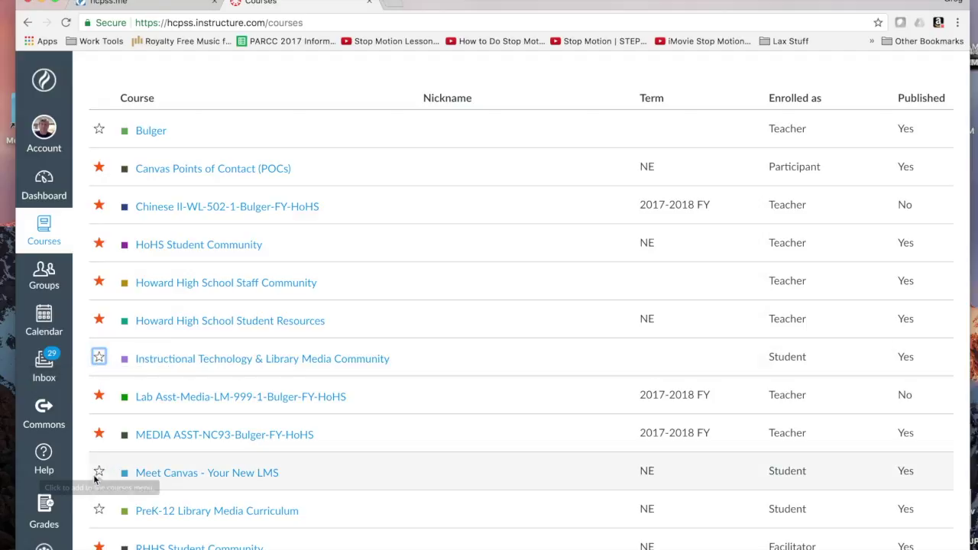
pyautogui.click(98, 510)
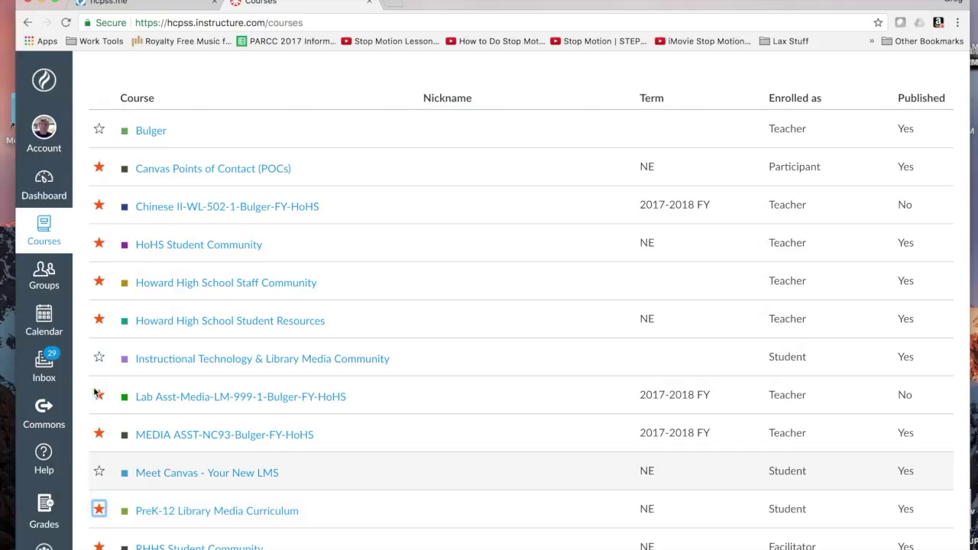
pyautogui.click(52, 191)
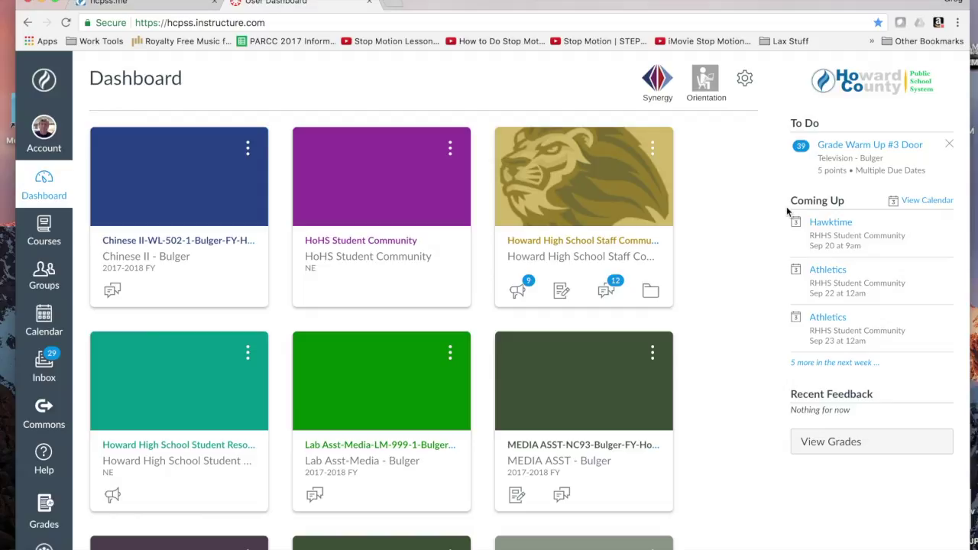
# Expand Coming Up with '5 more in the next week' to list events like Hawk's Eye and Athletics
pyautogui.click(816, 363)
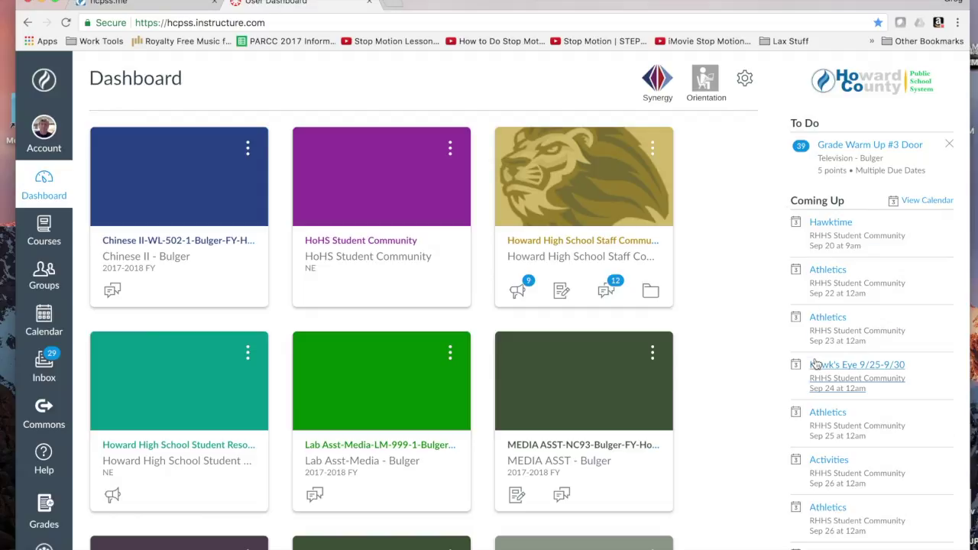
pyautogui.scroll(-3, 753, 393)
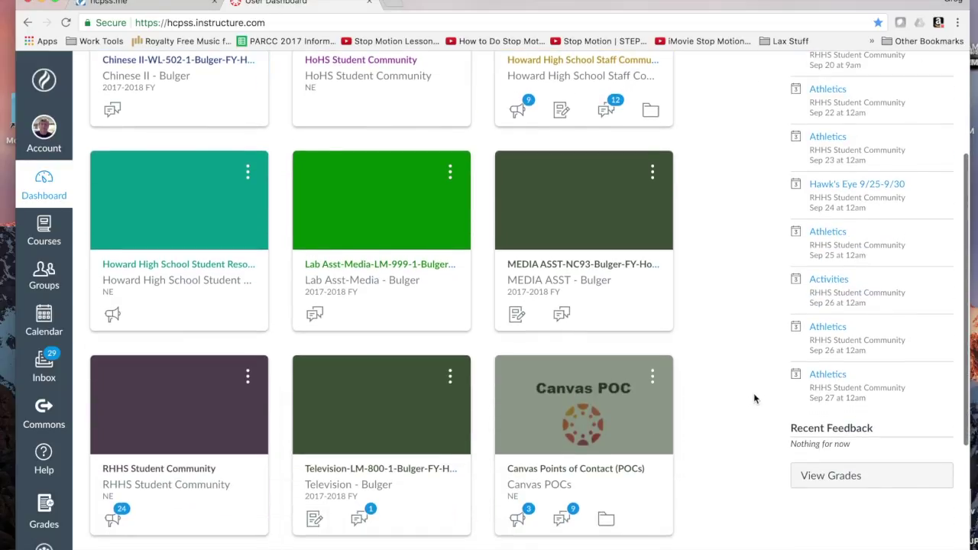
pyautogui.scroll(3, 754, 397)
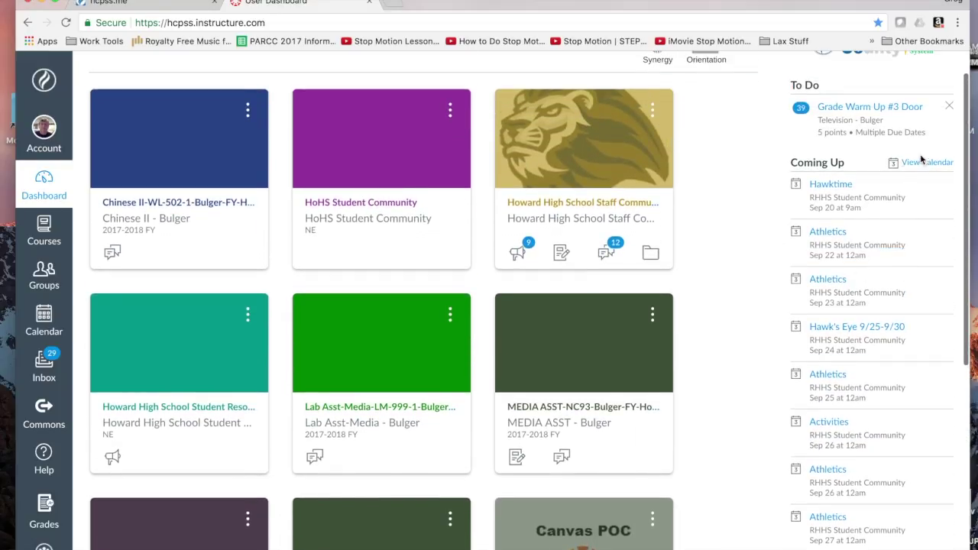
# In the full calendar, show HoHS Student Community events and hide Canvas Points of Contact (POCs)
pyautogui.click(921, 165)
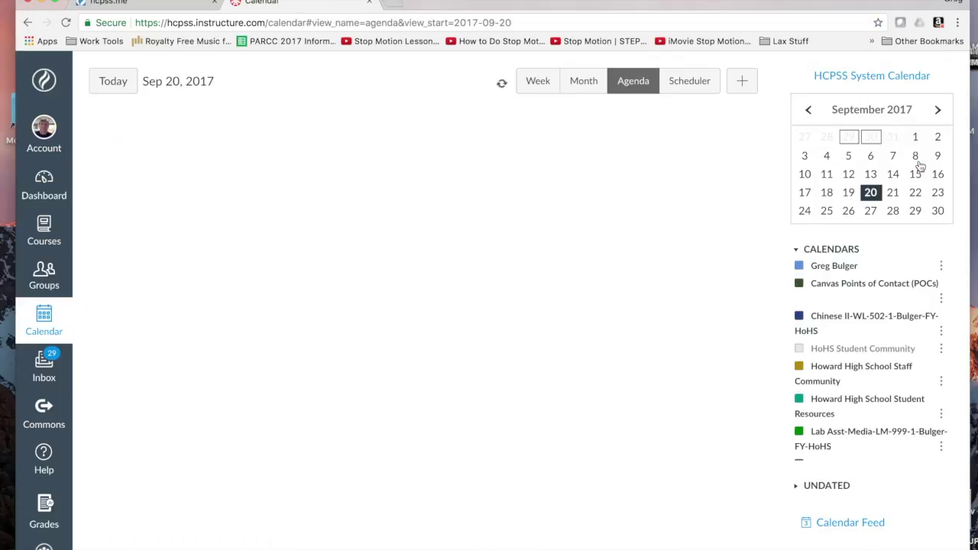
pyautogui.scroll(-3, 400, 312)
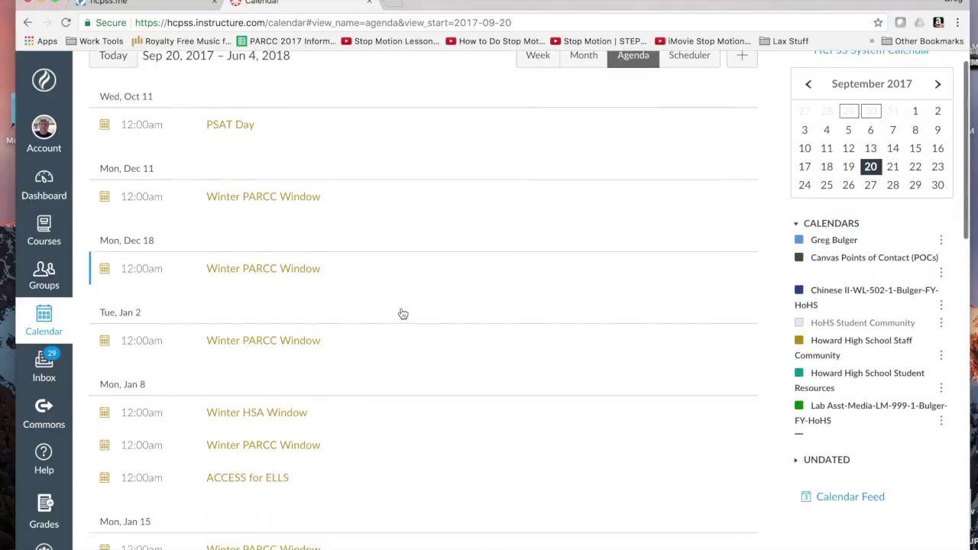
pyautogui.scroll(3, 403, 314)
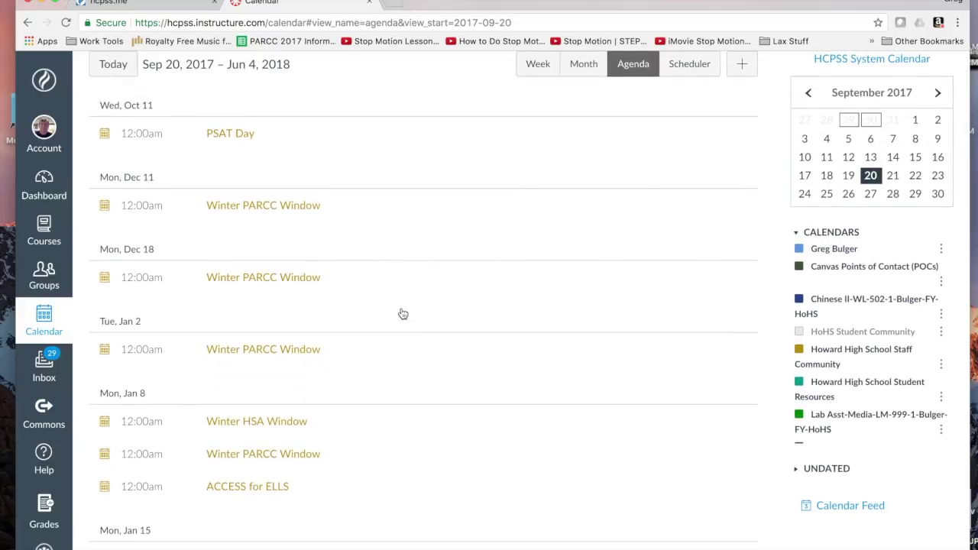
pyautogui.scroll(1, 400, 312)
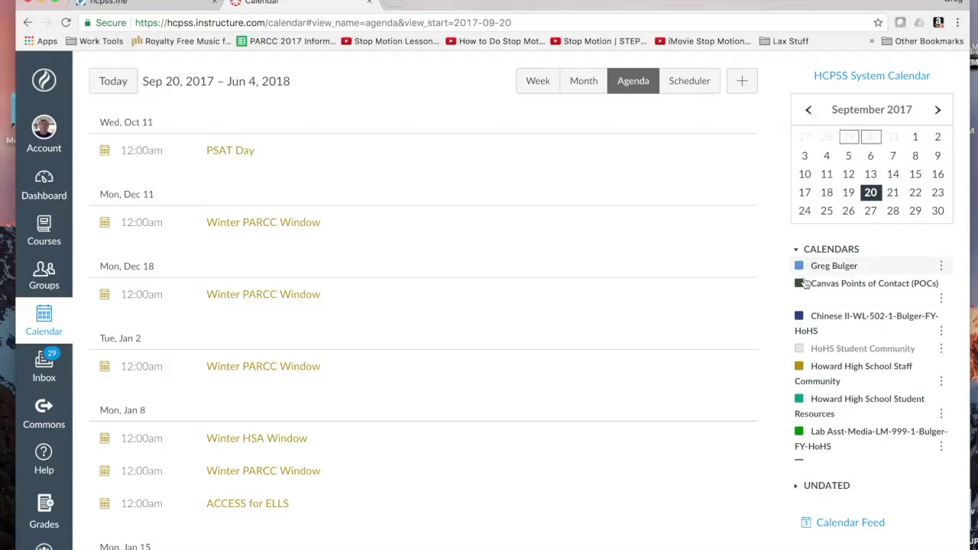
pyautogui.scroll(-2, 818, 410)
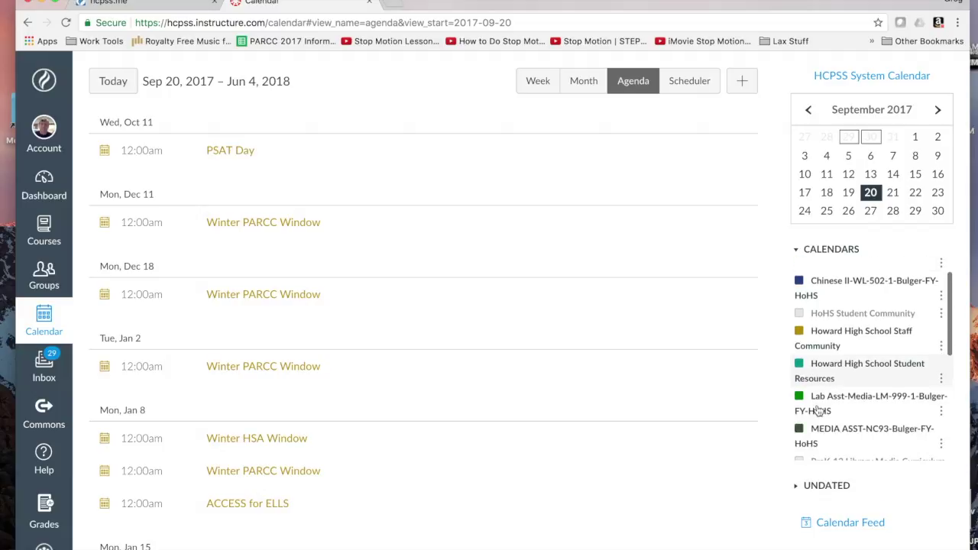
pyautogui.scroll(2, 803, 367)
pyautogui.click(799, 346)
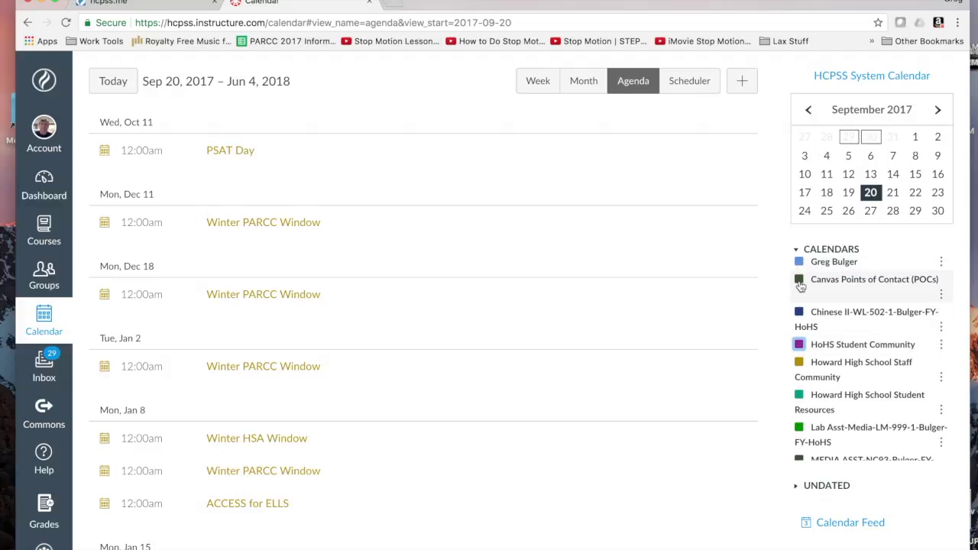
pyautogui.click(799, 281)
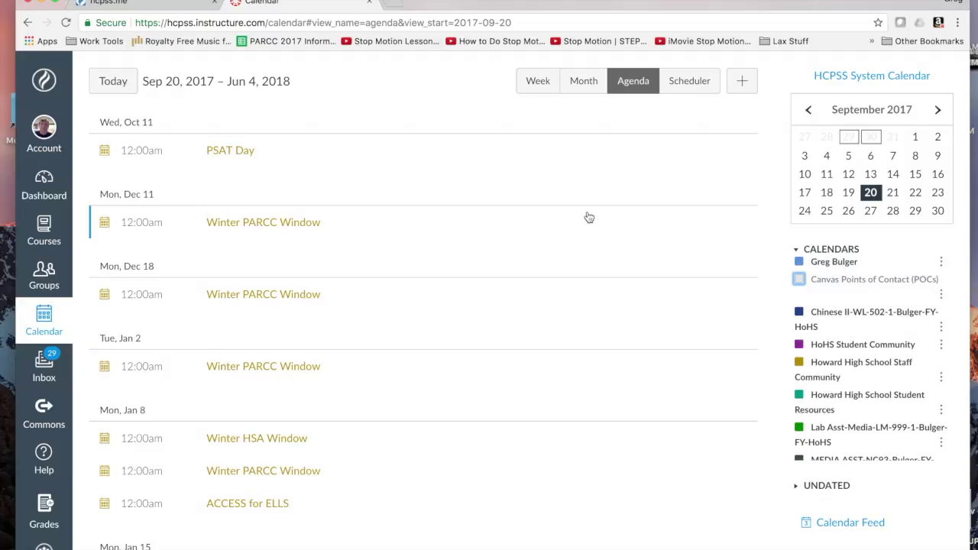
pyautogui.click(536, 89)
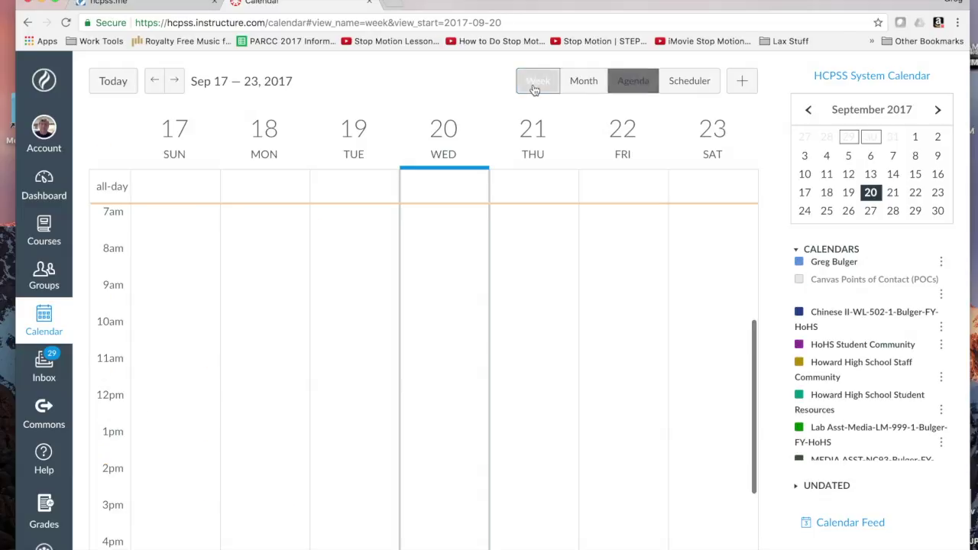
pyautogui.click(581, 92)
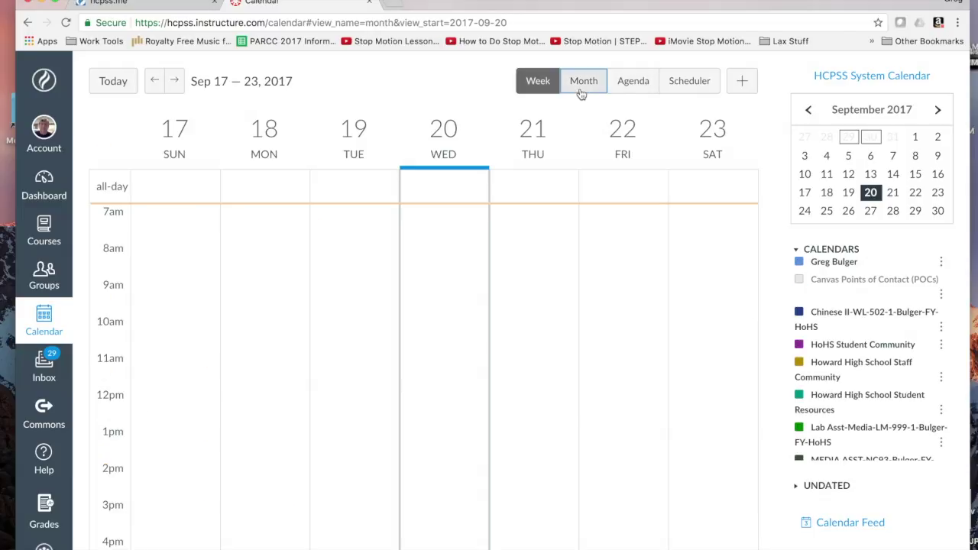
pyautogui.click(635, 86)
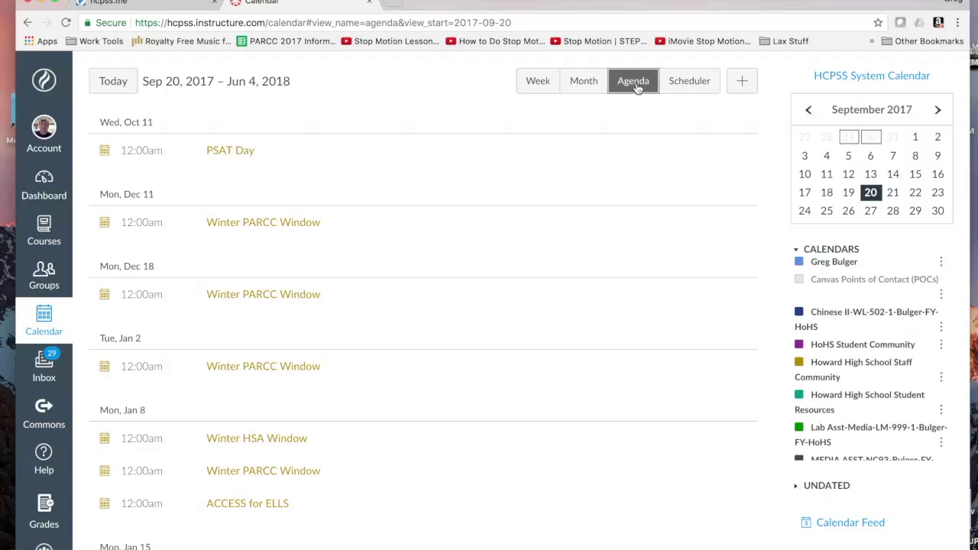
pyautogui.scroll(-3, 463, 306)
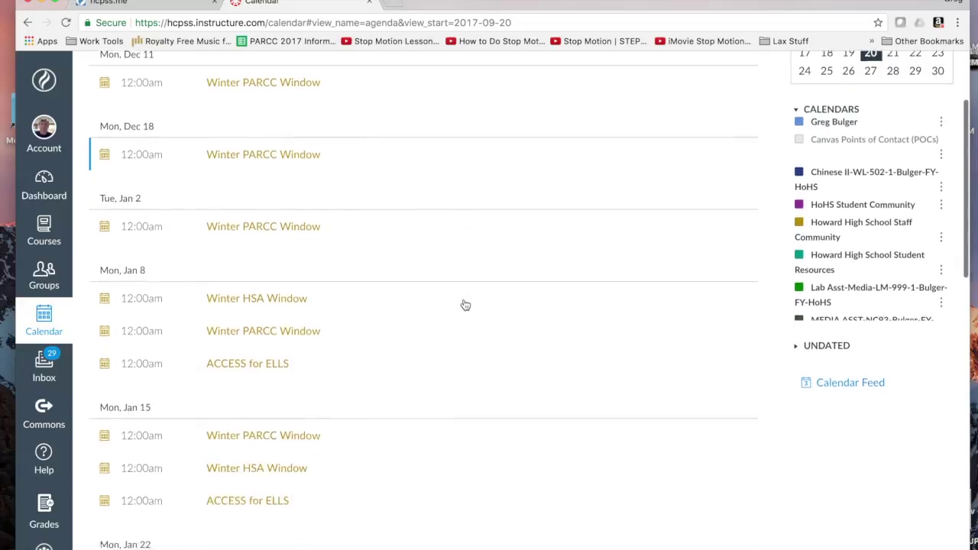
pyautogui.scroll(3, 463, 305)
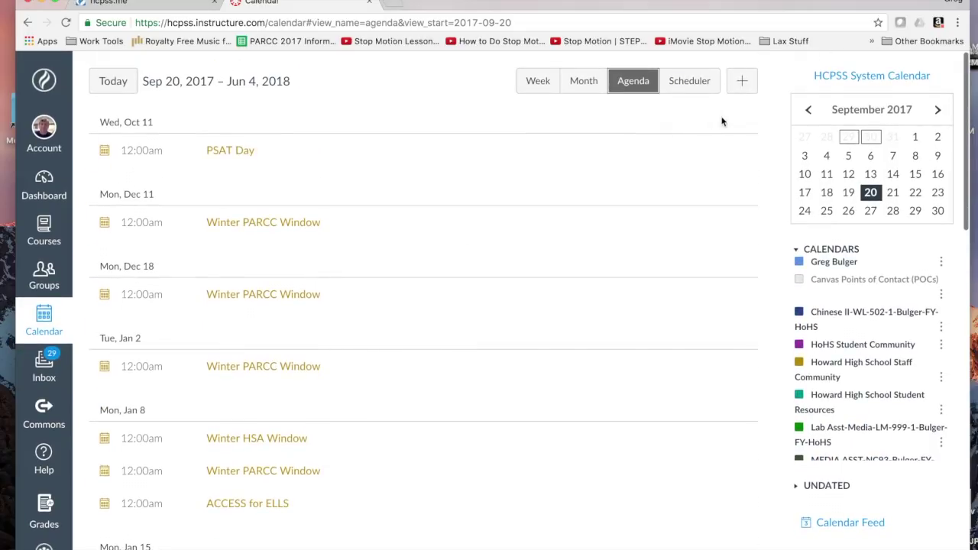
pyautogui.click(743, 83)
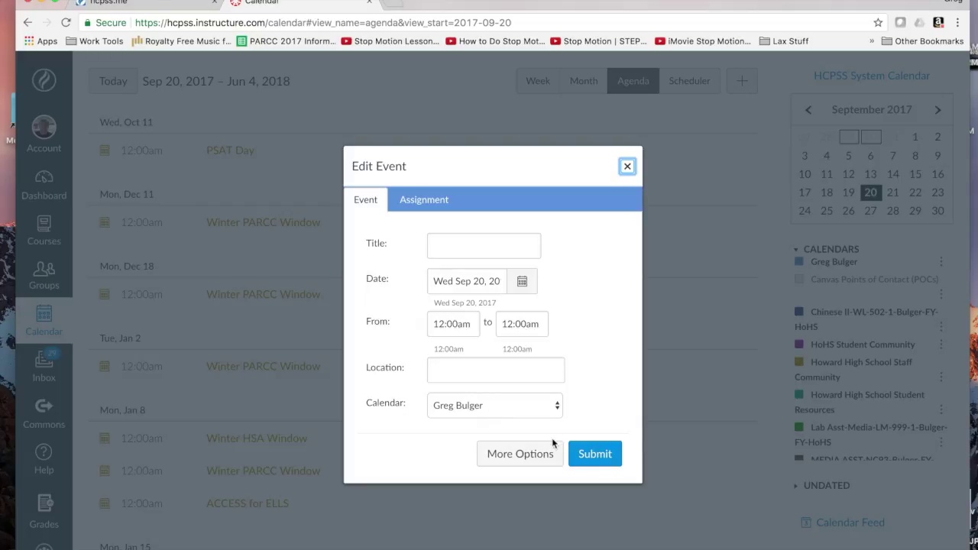
pyautogui.click(626, 166)
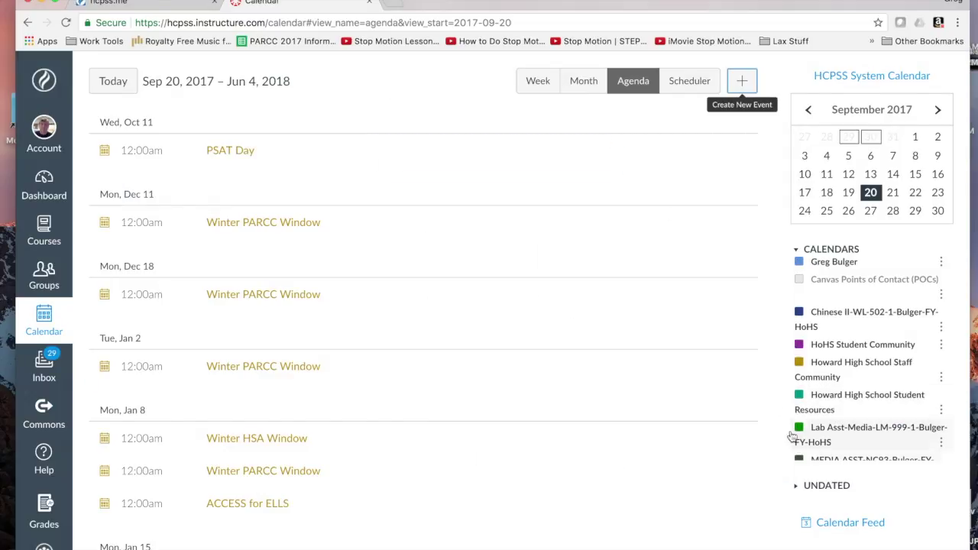
pyautogui.click(46, 194)
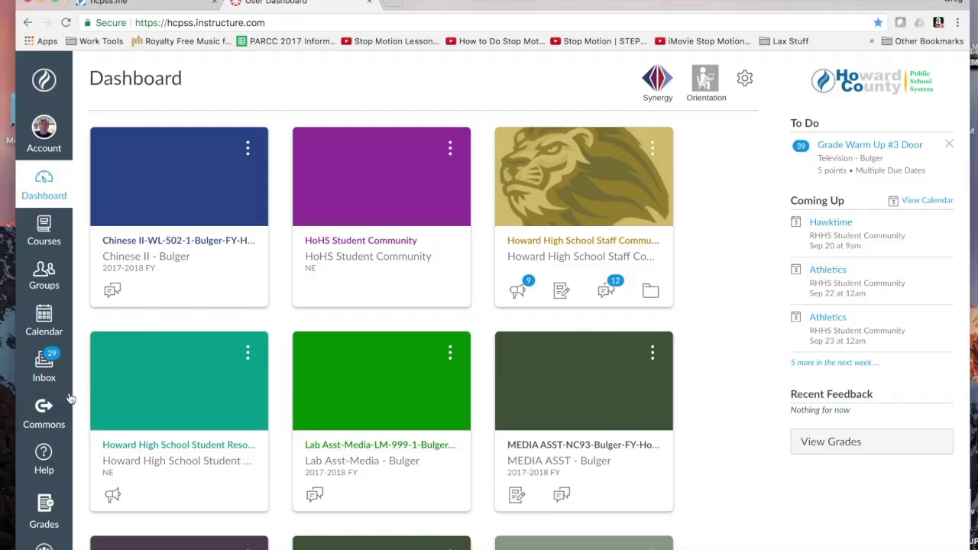
# Filter the Inbox to the Television-LM-800-1-Bulger-FY-HoHS course and start a new message
pyautogui.click(44, 373)
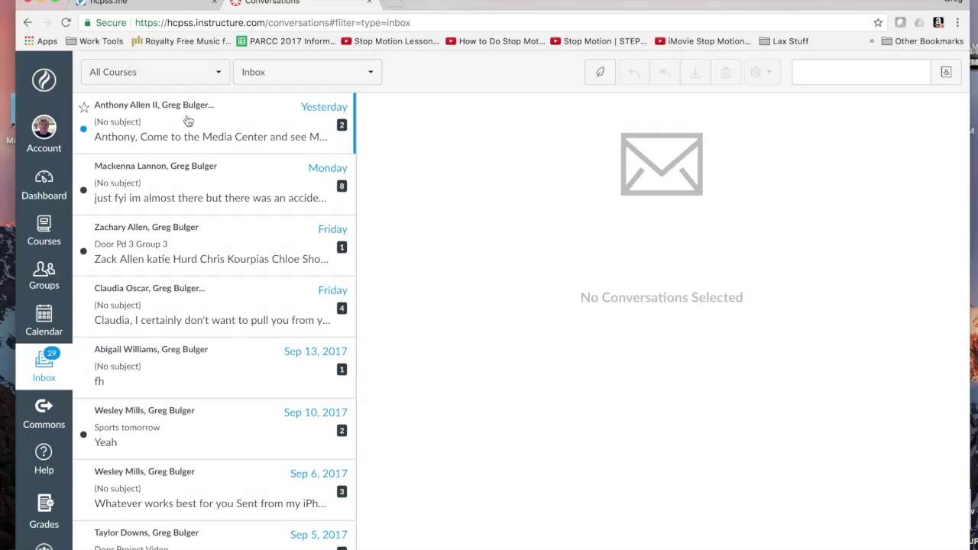
pyautogui.click(214, 76)
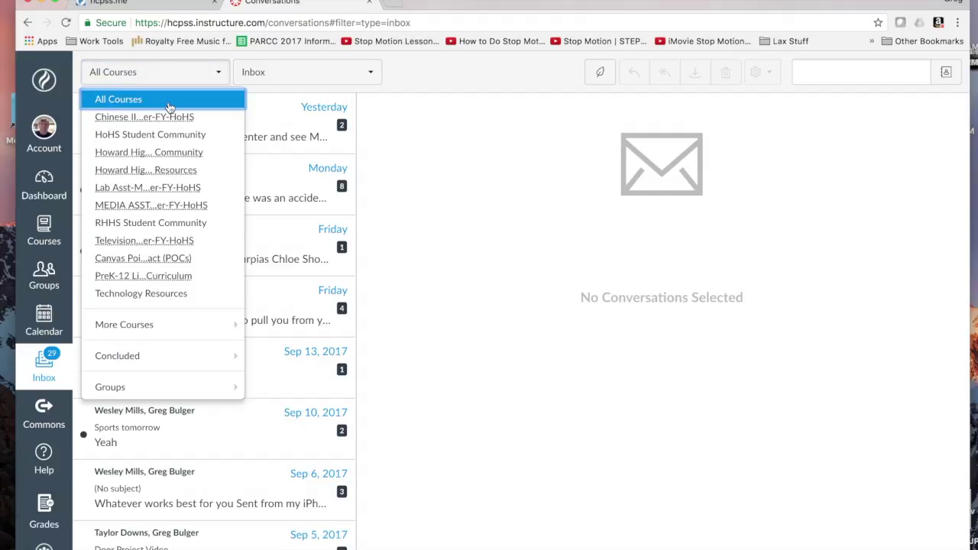
pyautogui.click(180, 241)
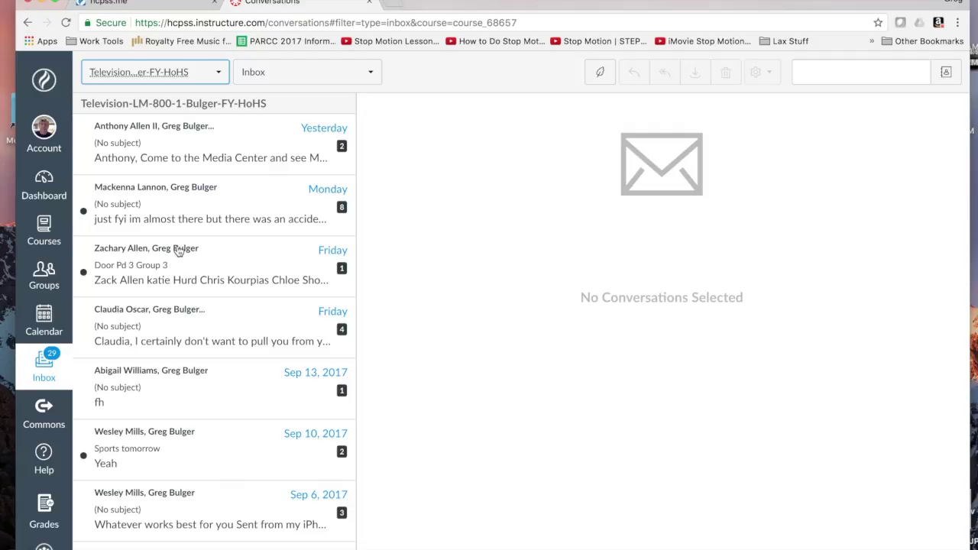
pyautogui.click(255, 75)
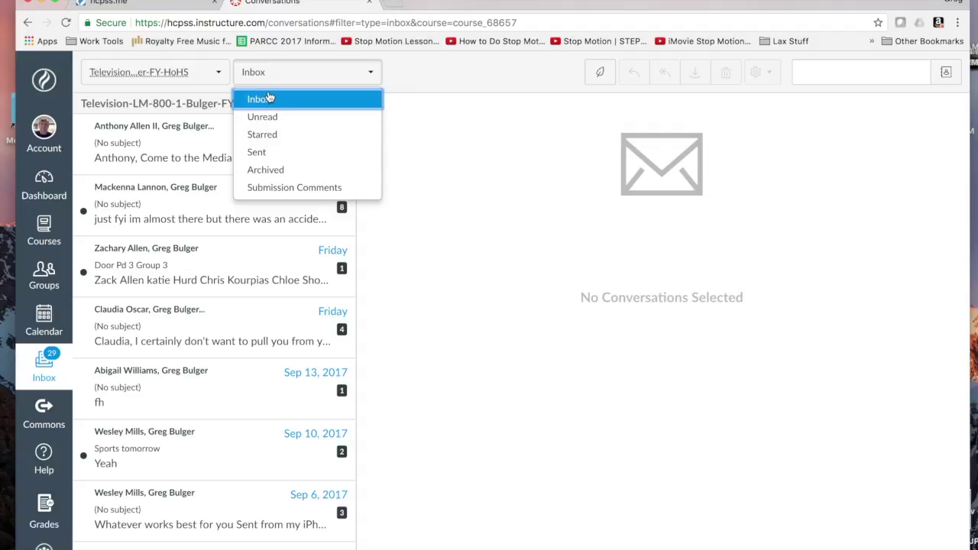
pyautogui.click(278, 84)
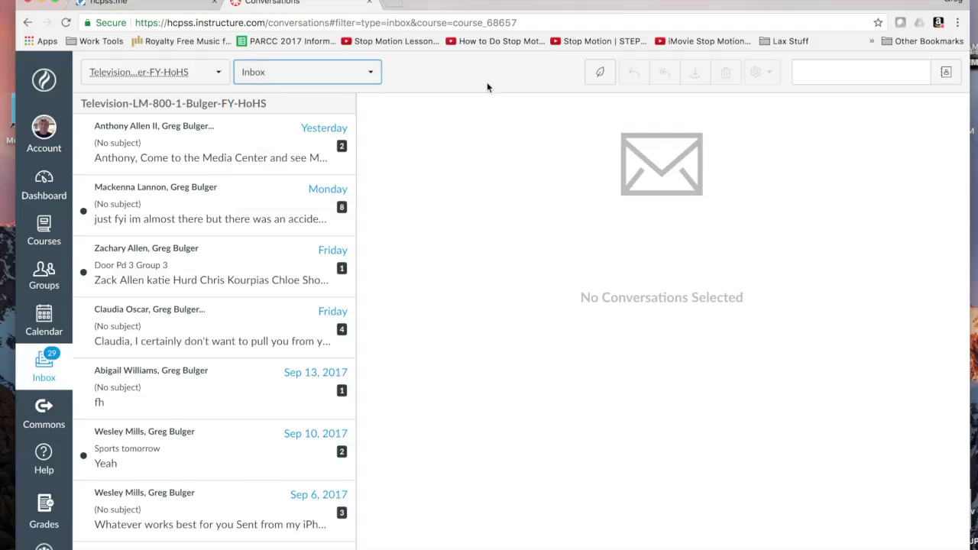
pyautogui.click(595, 76)
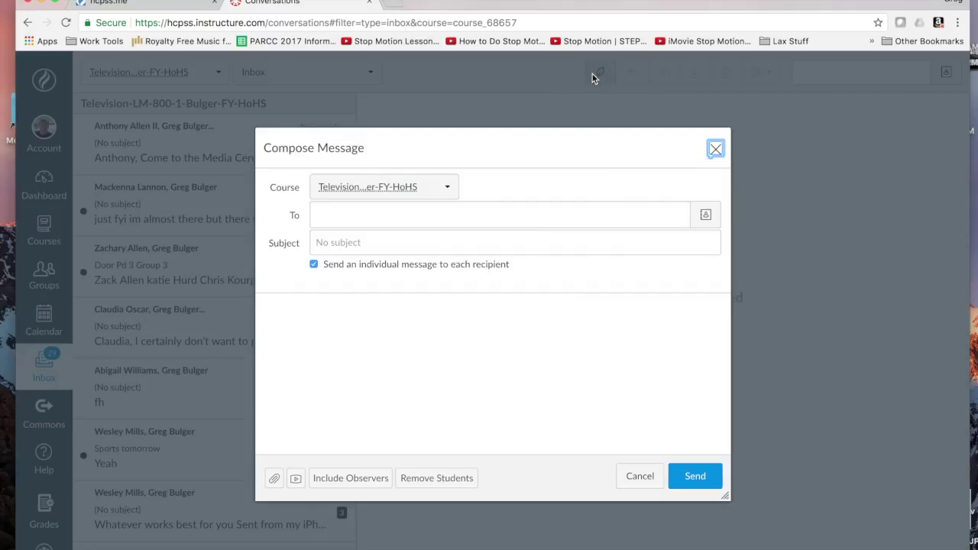
# Address a Television course draft to a student found by name search, then close it unsent
pyautogui.click(448, 188)
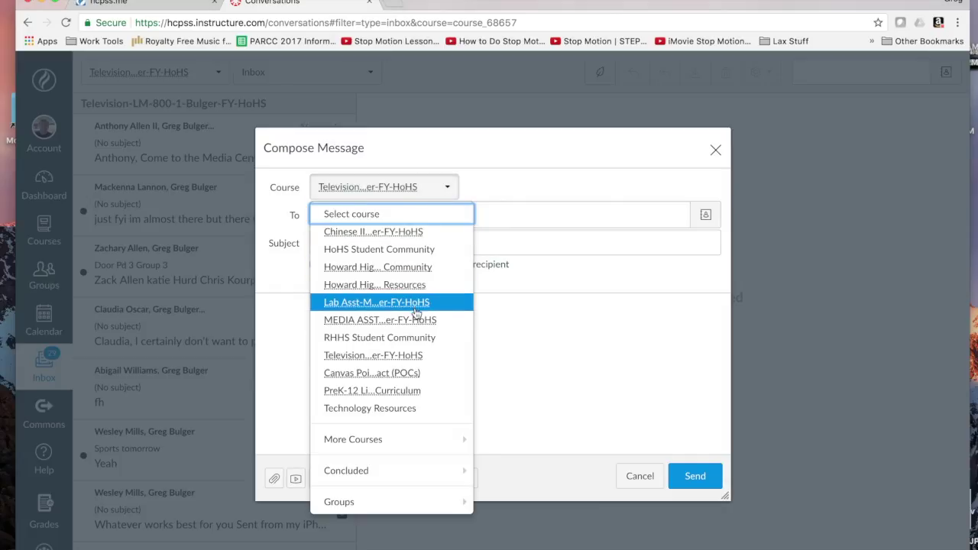
pyautogui.click(412, 356)
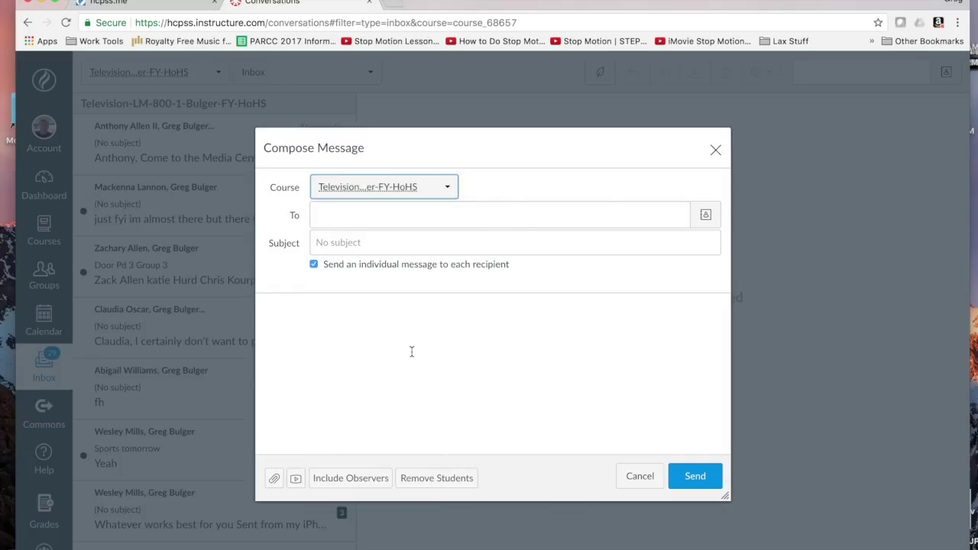
pyautogui.click(457, 221)
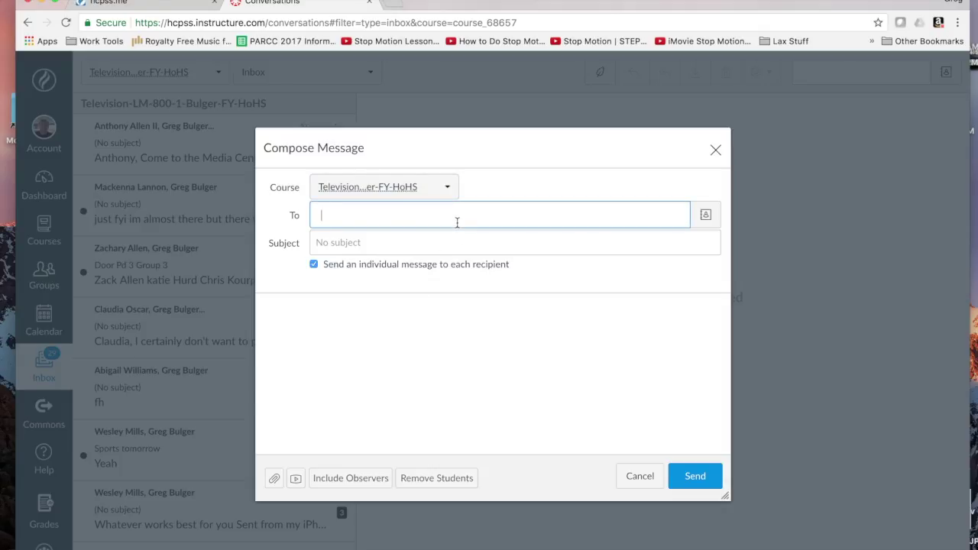
pyautogui.write('car')
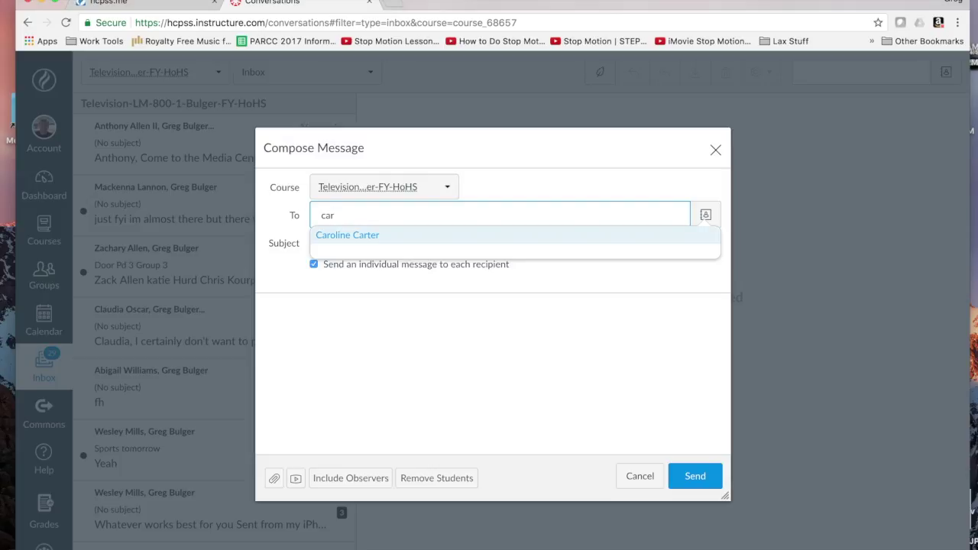
pyautogui.click(367, 238)
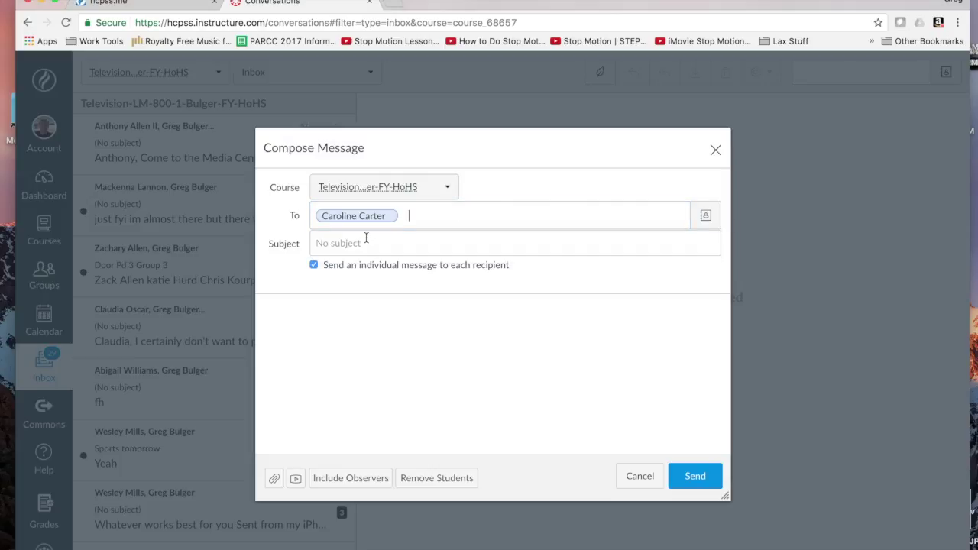
pyautogui.click(365, 244)
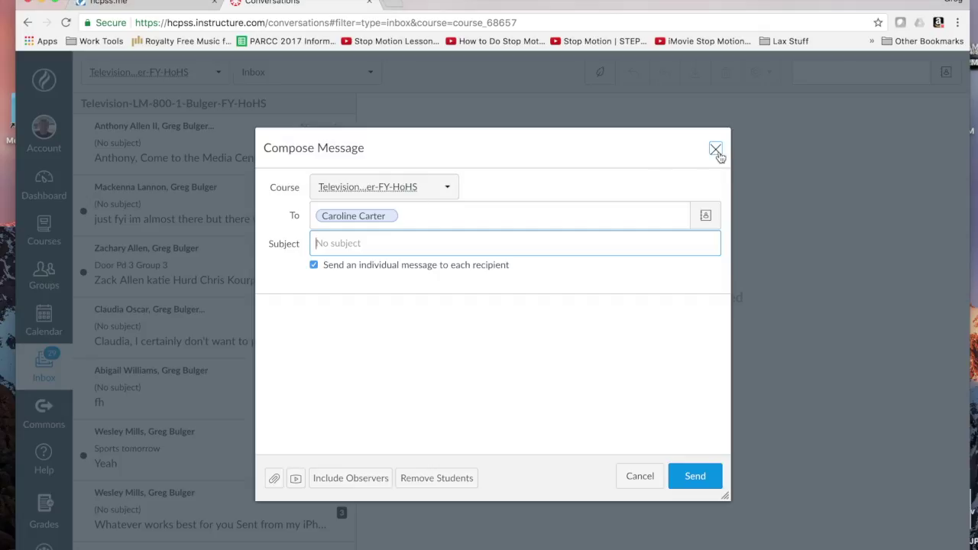
pyautogui.click(716, 150)
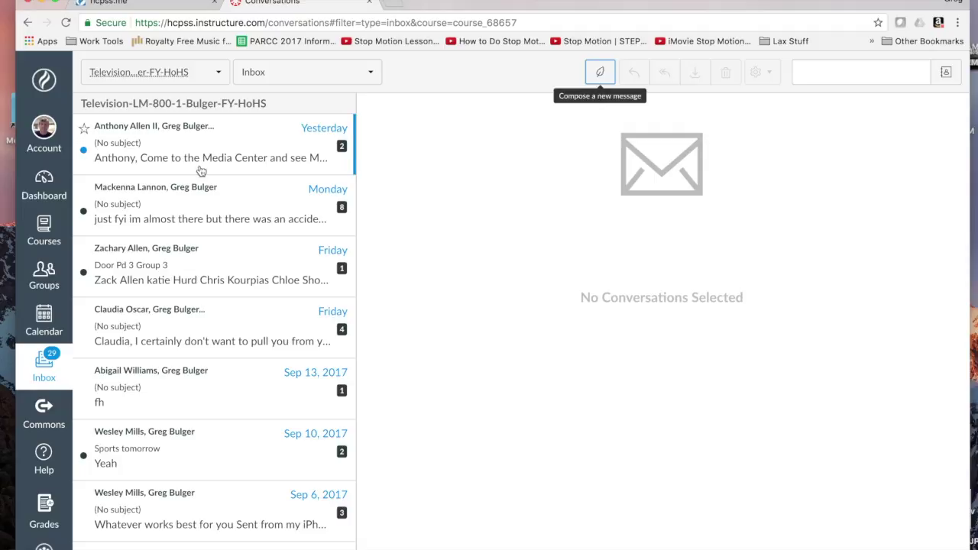
# Return to the Dashboard and bring up the Account panel
pyautogui.click(61, 188)
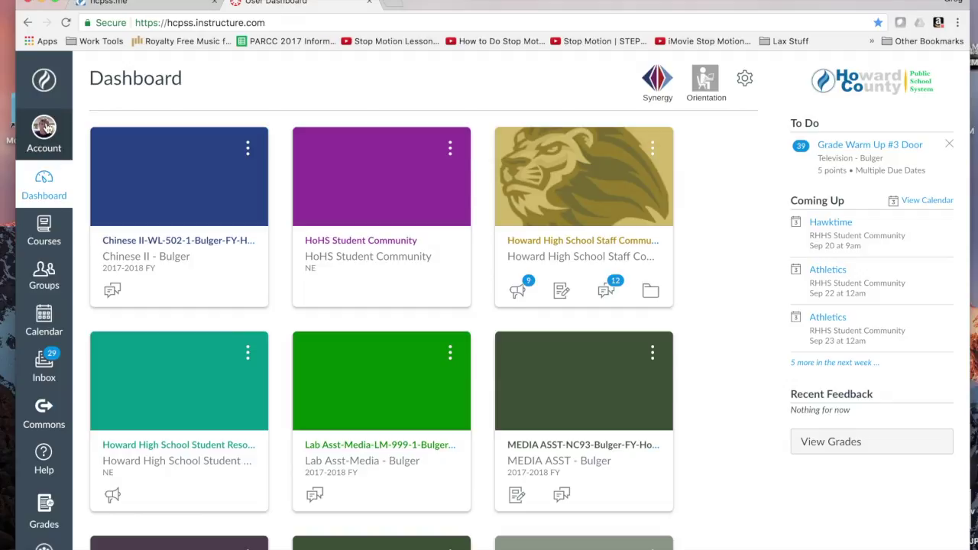
pyautogui.click(47, 130)
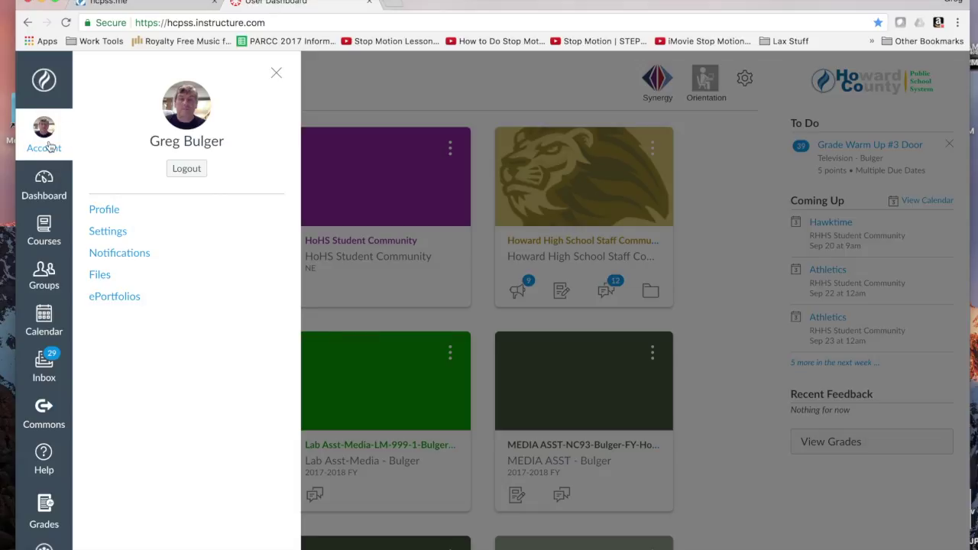
# Go to account Settings and begin registering an additional e-mail address
pyautogui.click(113, 238)
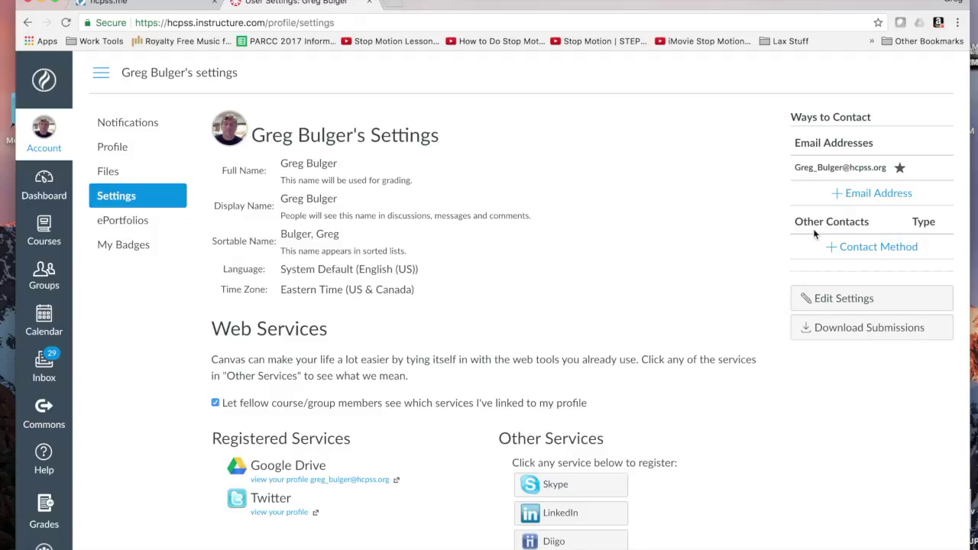
pyautogui.click(858, 197)
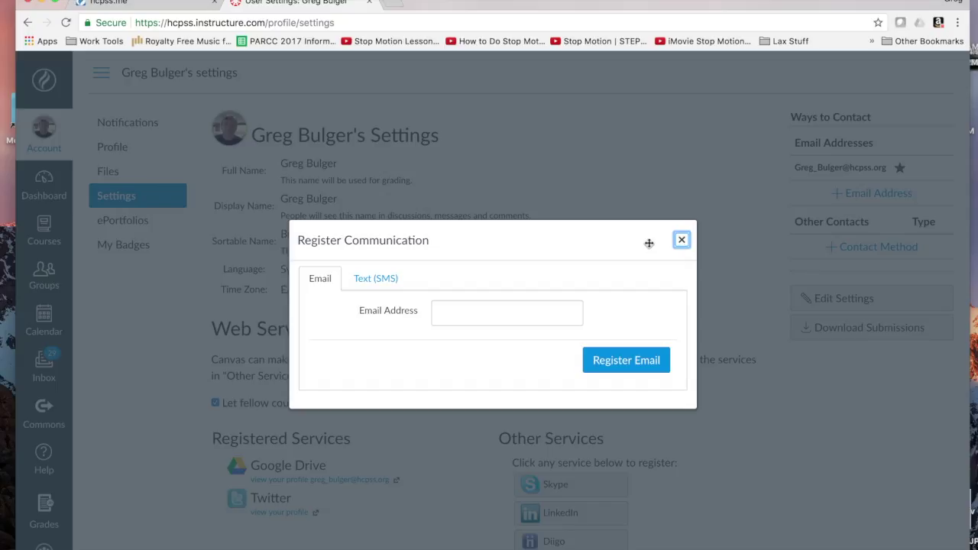
pyautogui.click(370, 283)
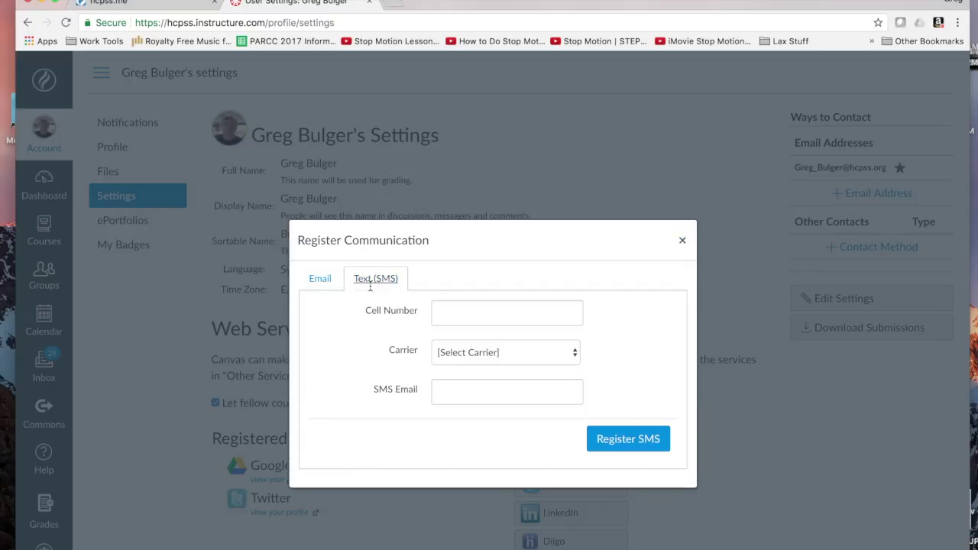
pyautogui.click(682, 241)
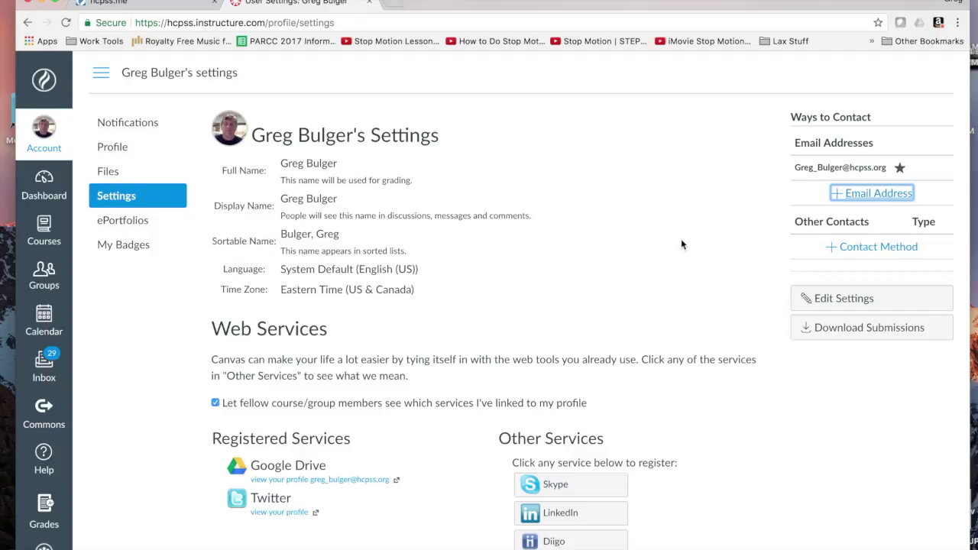
# Review the Notification Preferences table for course, discussion and conversation alerts, then return to the Dashboard
pyautogui.click(138, 125)
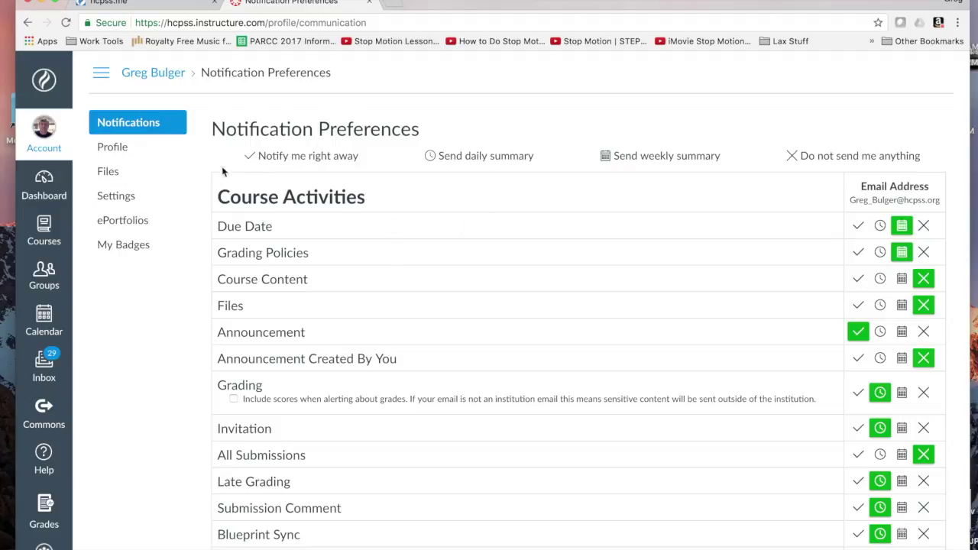
pyautogui.scroll(-2, 494, 315)
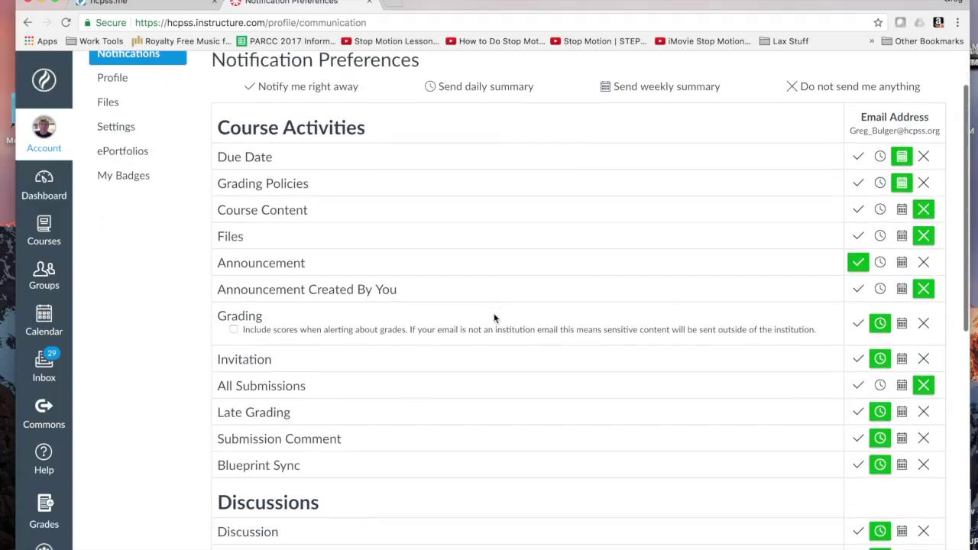
pyautogui.scroll(1, 494, 318)
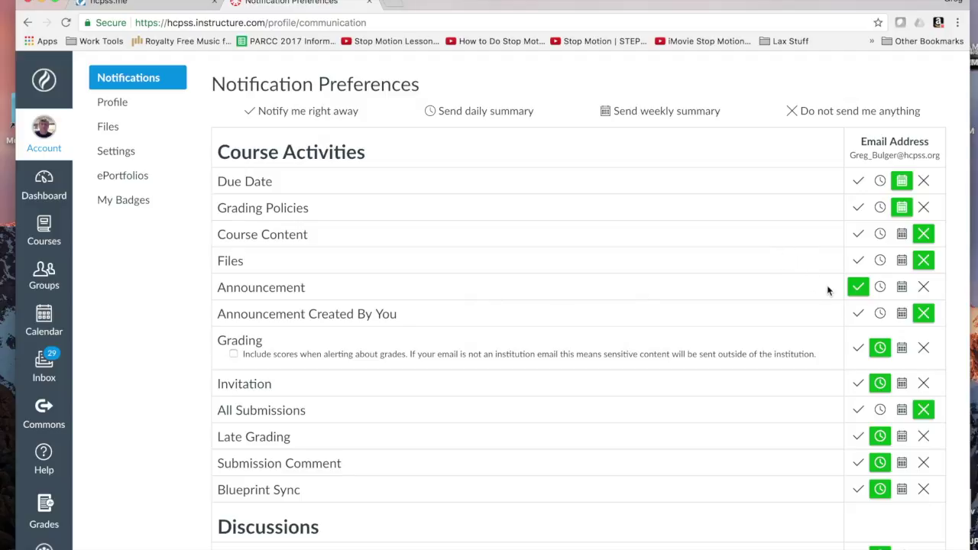
pyautogui.scroll(-3, 760, 373)
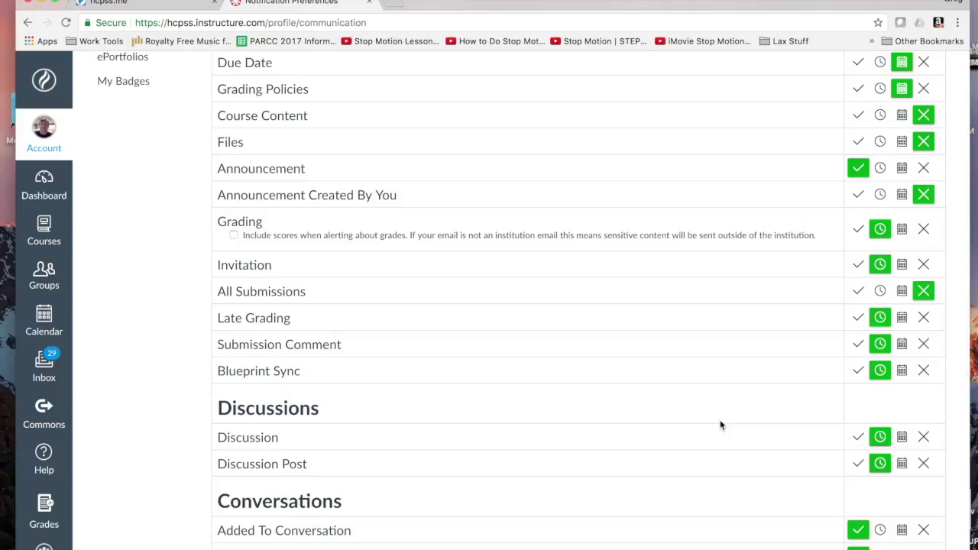
pyautogui.scroll(1, 710, 306)
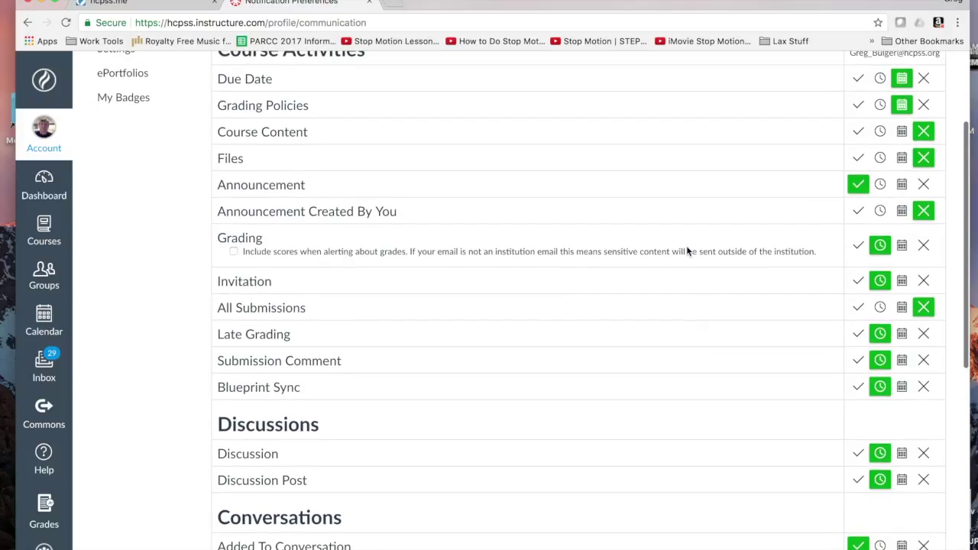
pyautogui.scroll(2, 762, 238)
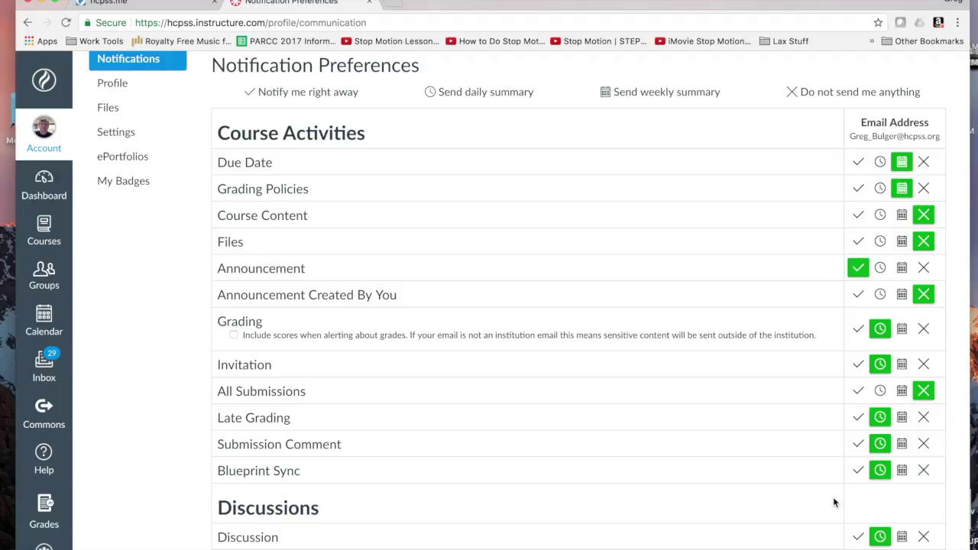
pyautogui.click(59, 193)
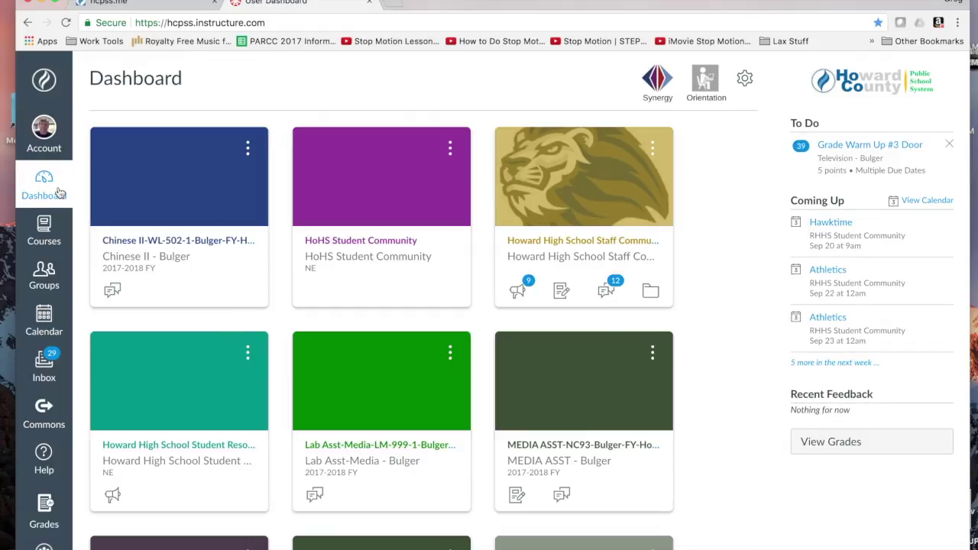